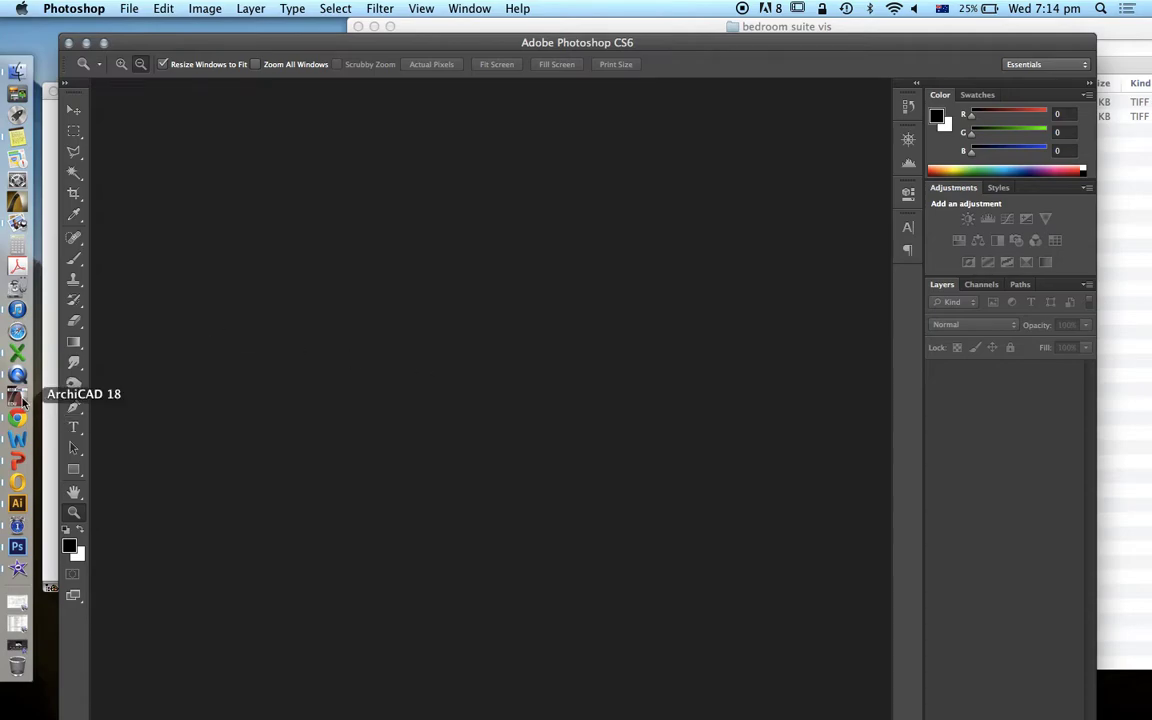
# - Switch to ArchiCAD 18 to show the 'bed sketch' line-drawing render of the bedroom
pyautogui.click(17, 396)
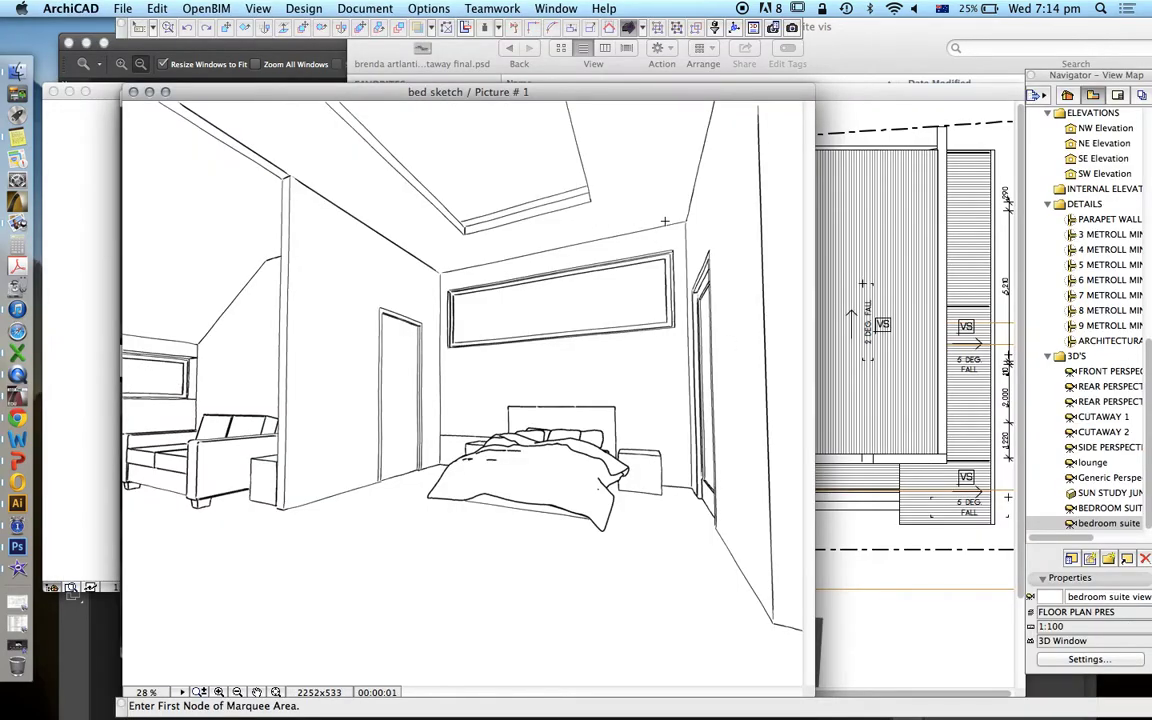
# - Open the bedroom suite vis folder and preview bed sketch.tif, then close it
pyautogui.click(17, 72)
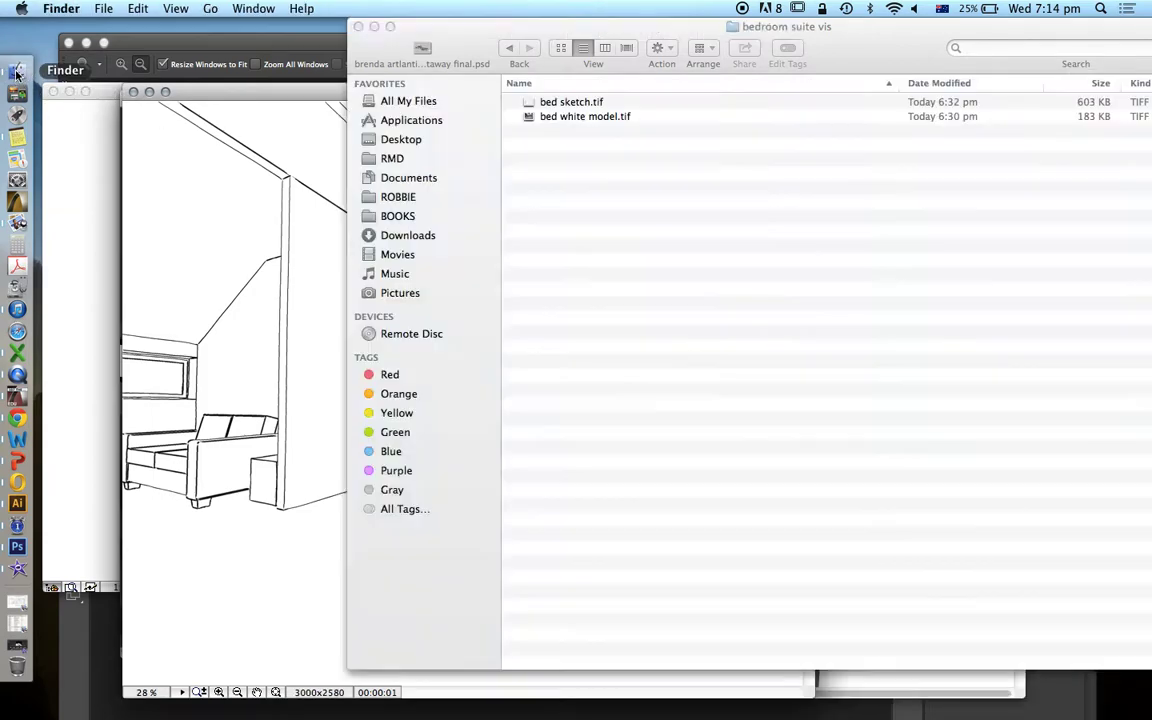
pyautogui.doubleClick(515, 102)
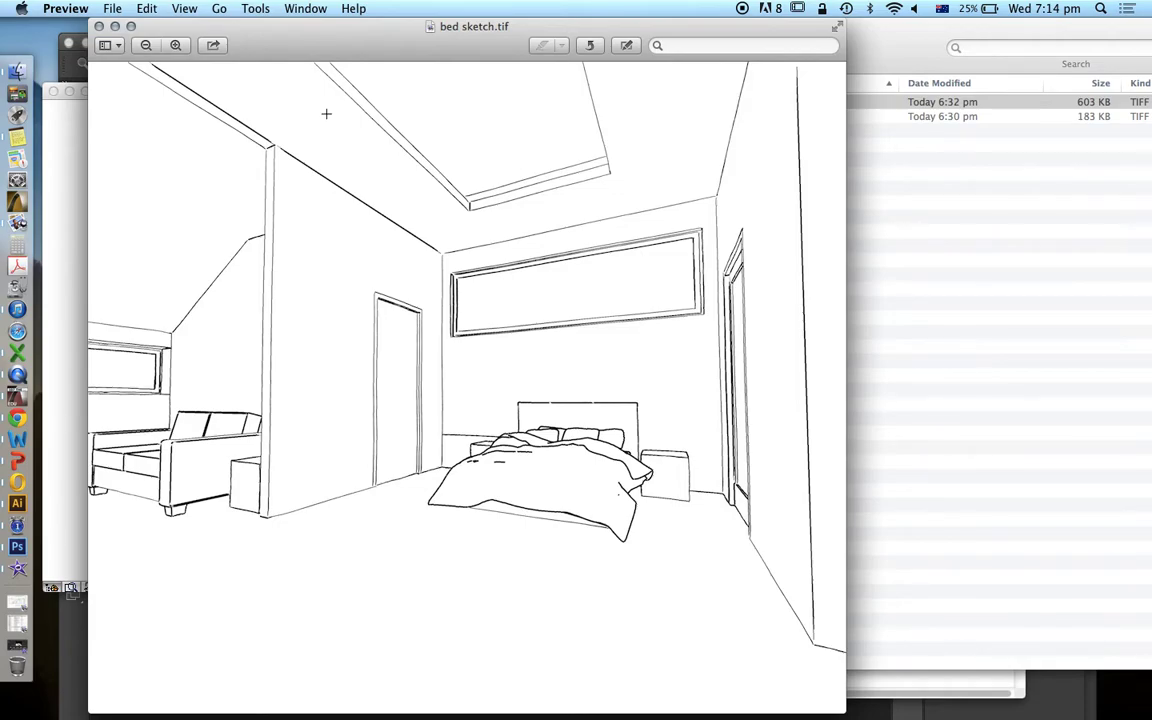
pyautogui.click(99, 26)
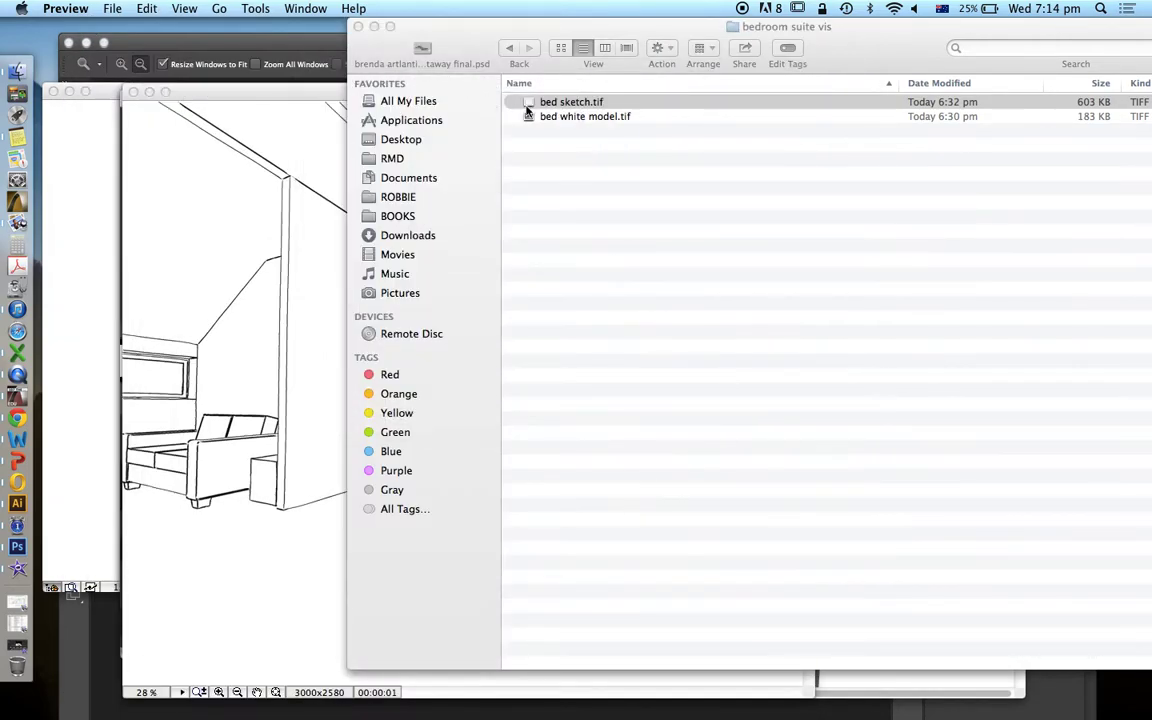
# - Preview bed white model.tif, close it, and move the folder window left
pyautogui.doubleClick(557, 118)
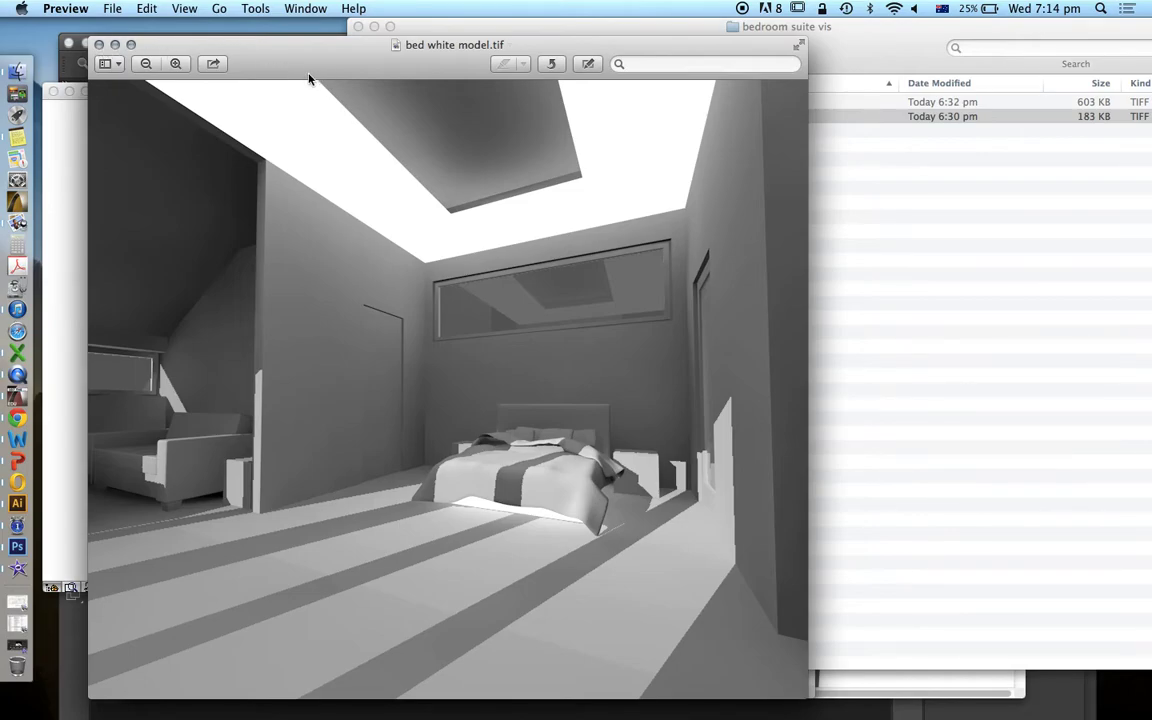
pyautogui.moveTo(309, 78); pyautogui.dragTo(362, 98)
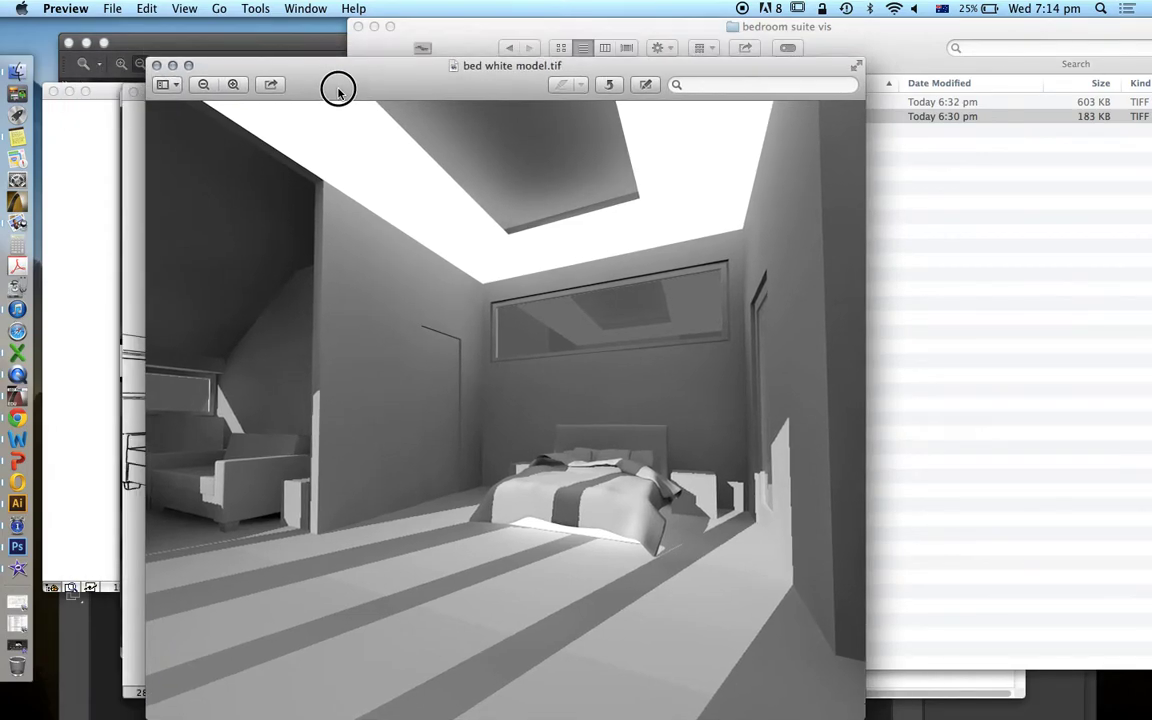
pyautogui.click(157, 66)
pyautogui.click(547, 117)
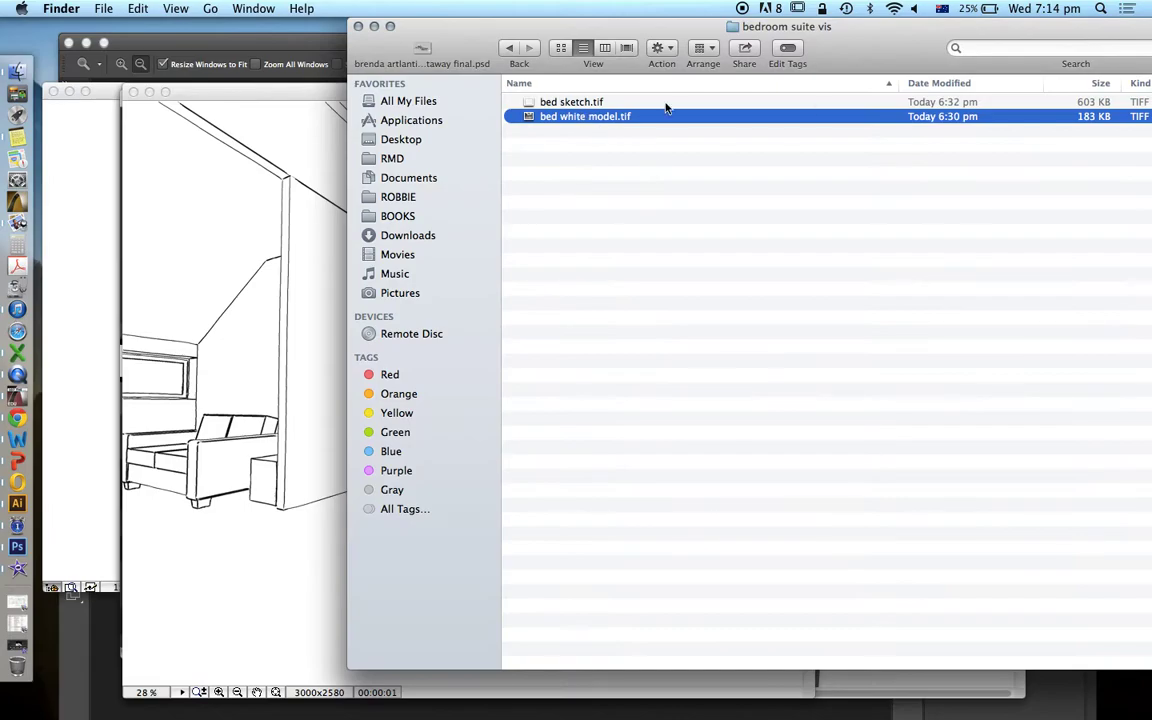
pyautogui.moveTo(805, 40); pyautogui.dragTo(665, 40)
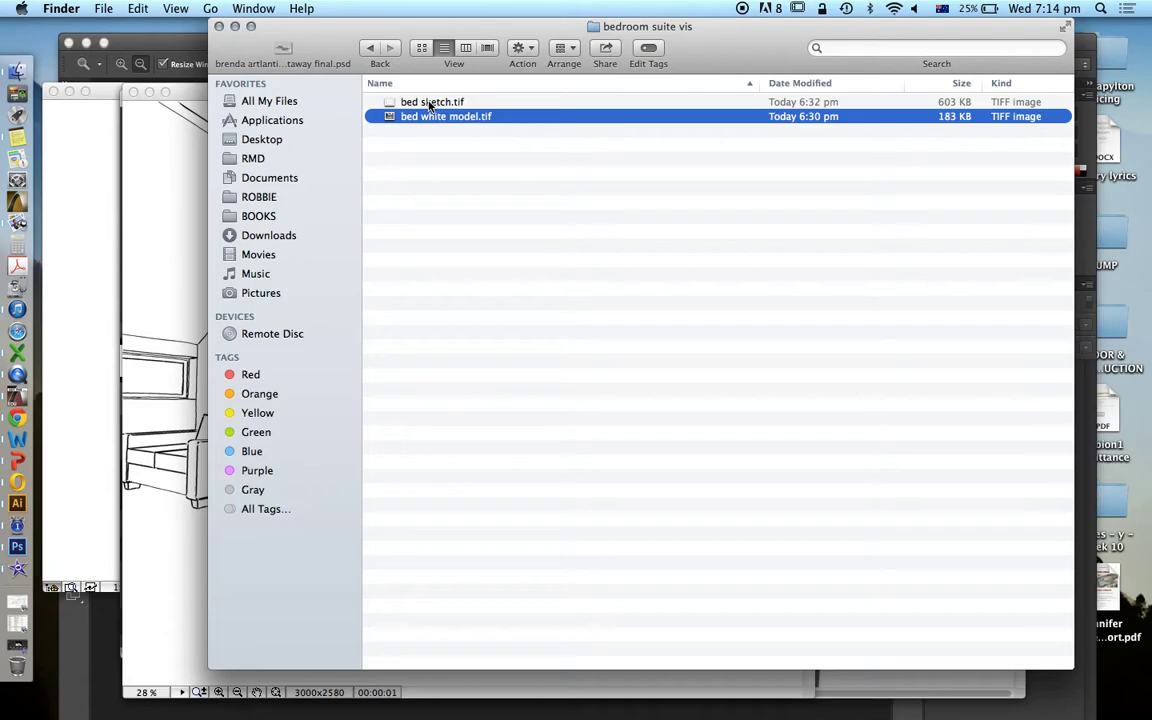
# - Open bed sketch.tif in Adobe Photoshop CS6 using Open With from Finder
pyautogui.click(396, 101)
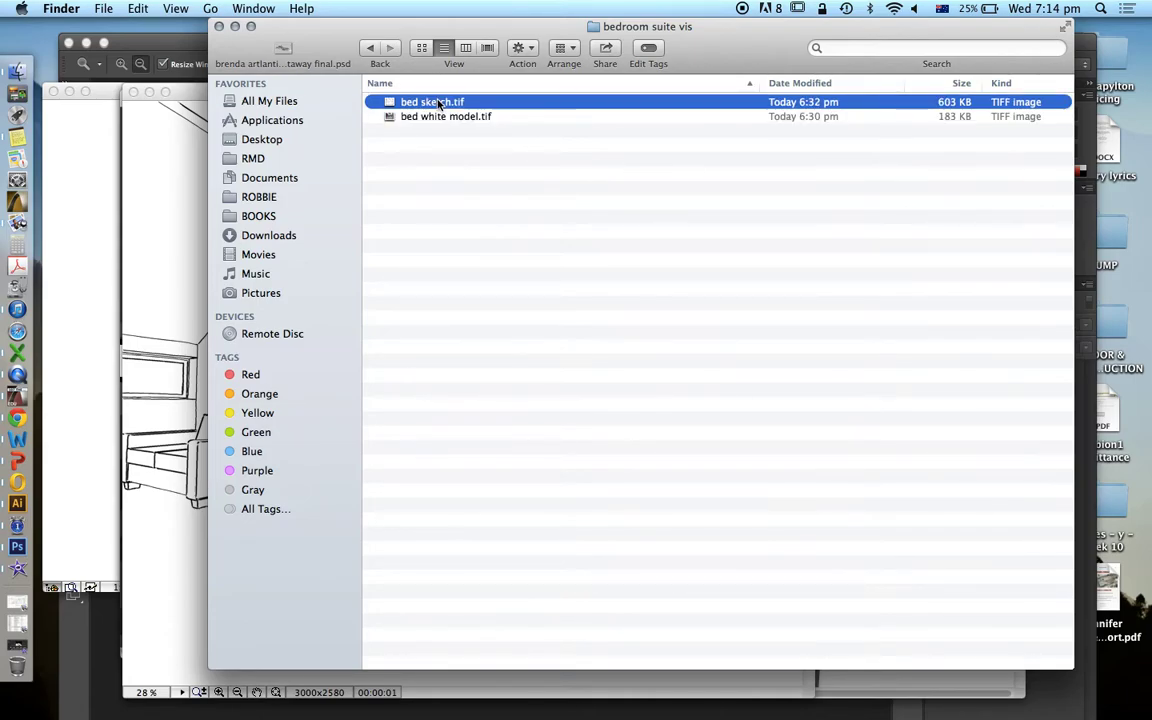
pyautogui.rightClick(436, 106)
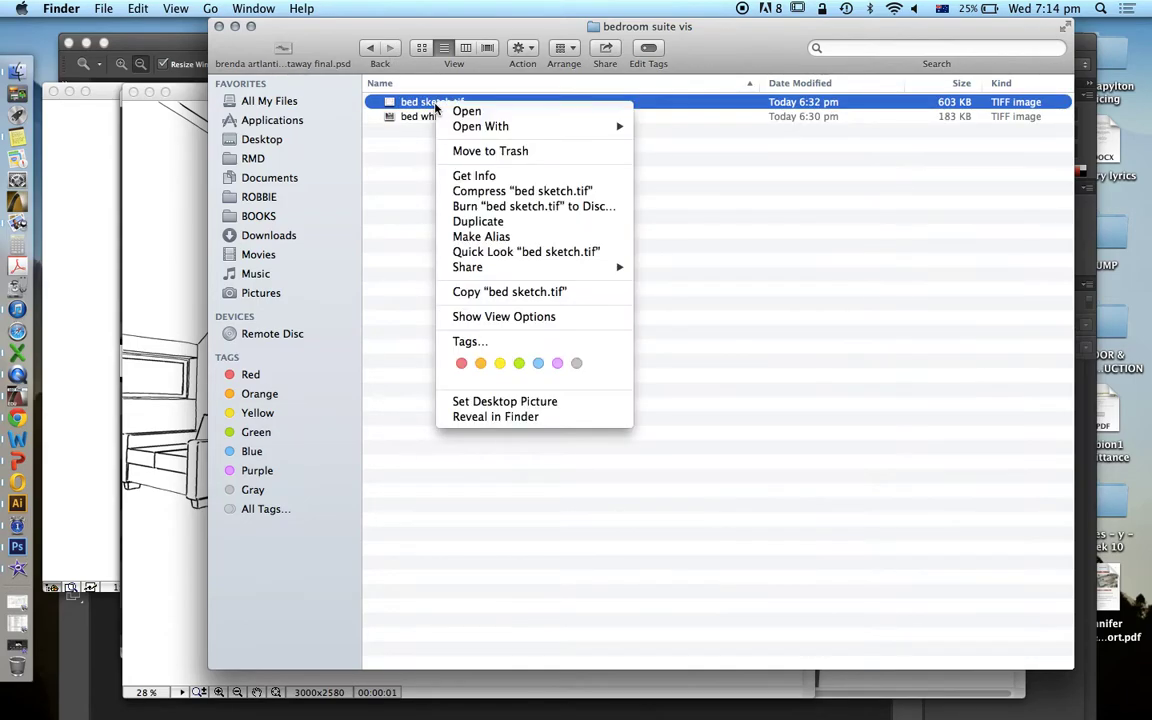
pyautogui.moveTo(546, 124)
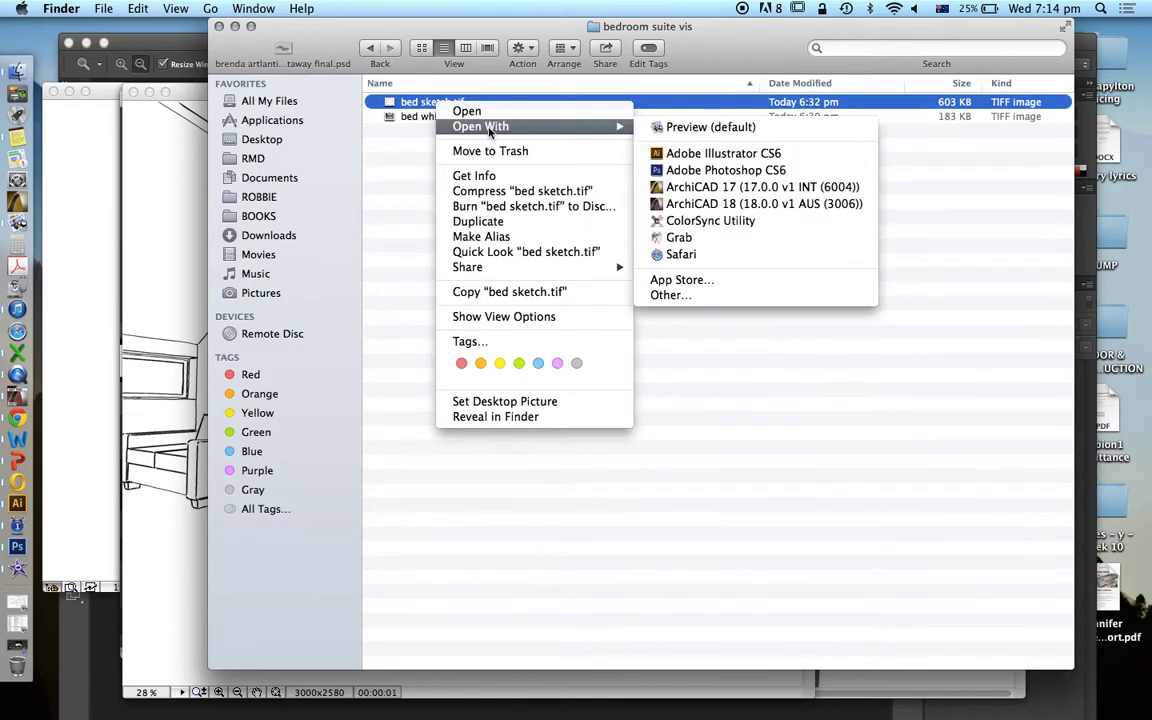
pyautogui.click(743, 172)
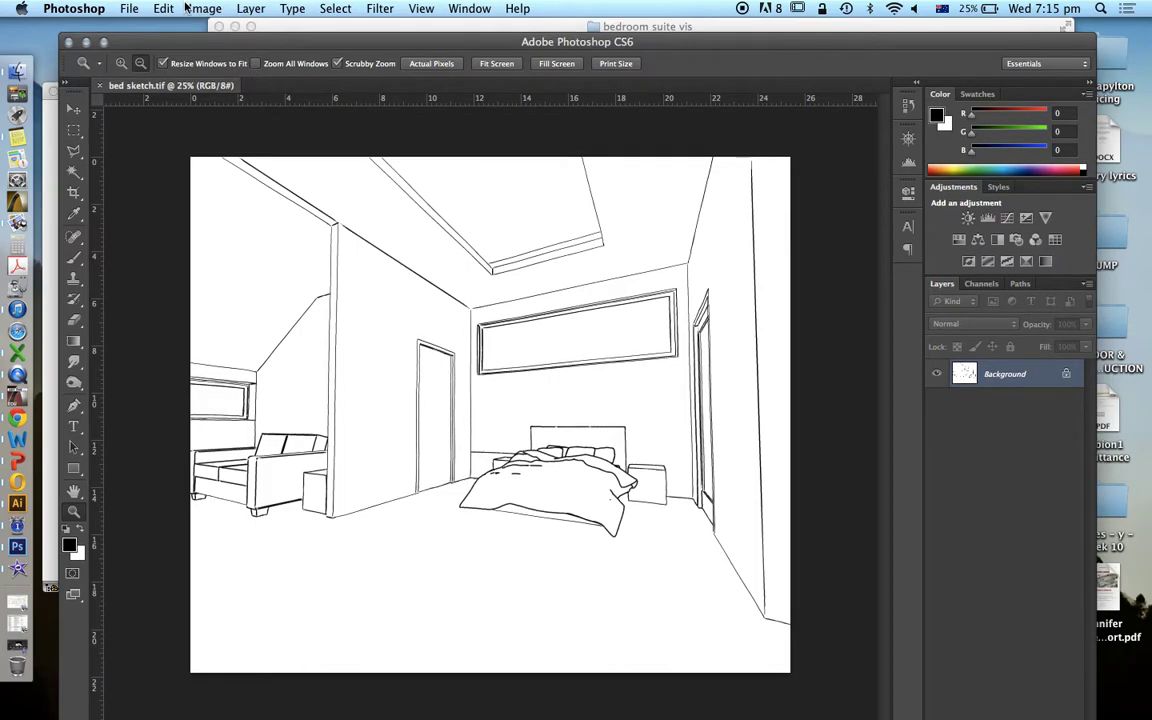
pyautogui.click(205, 8)
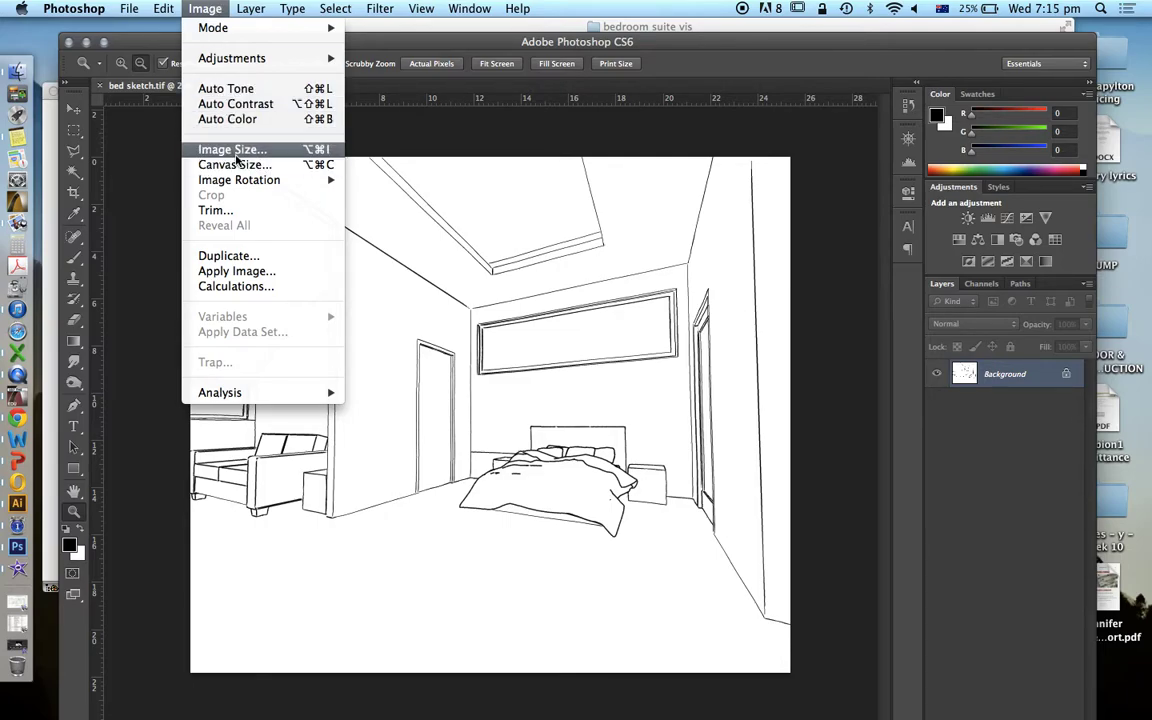
pyautogui.click(236, 155)
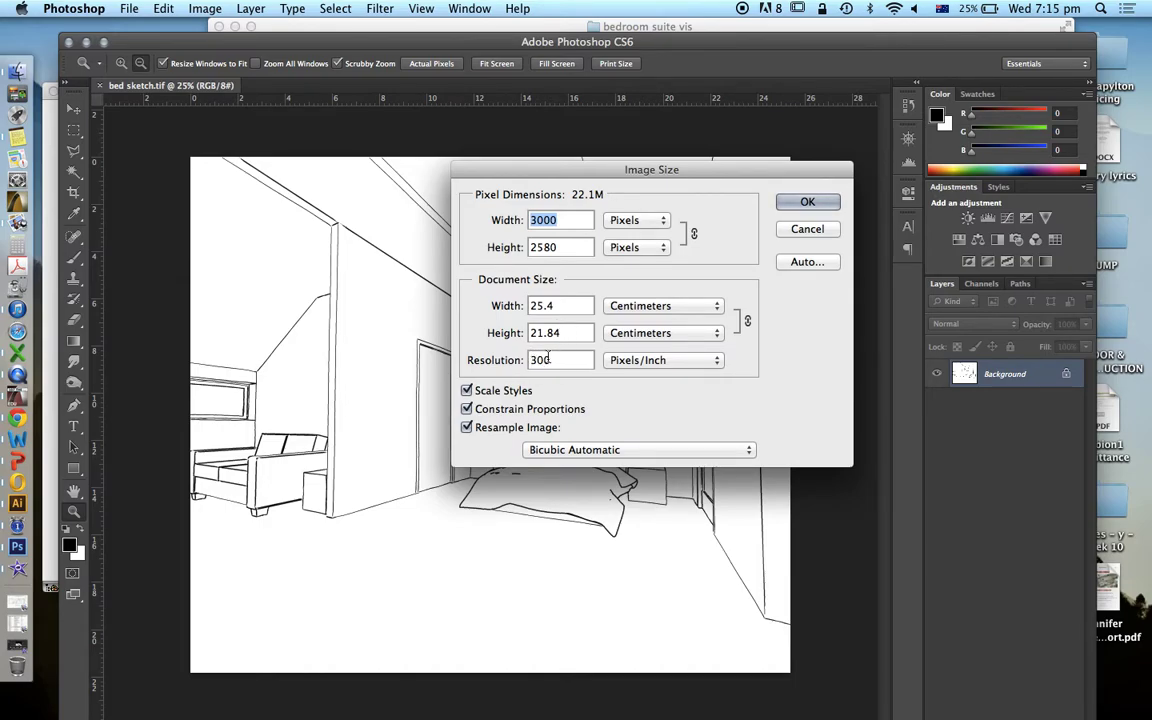
pyautogui.click(805, 203)
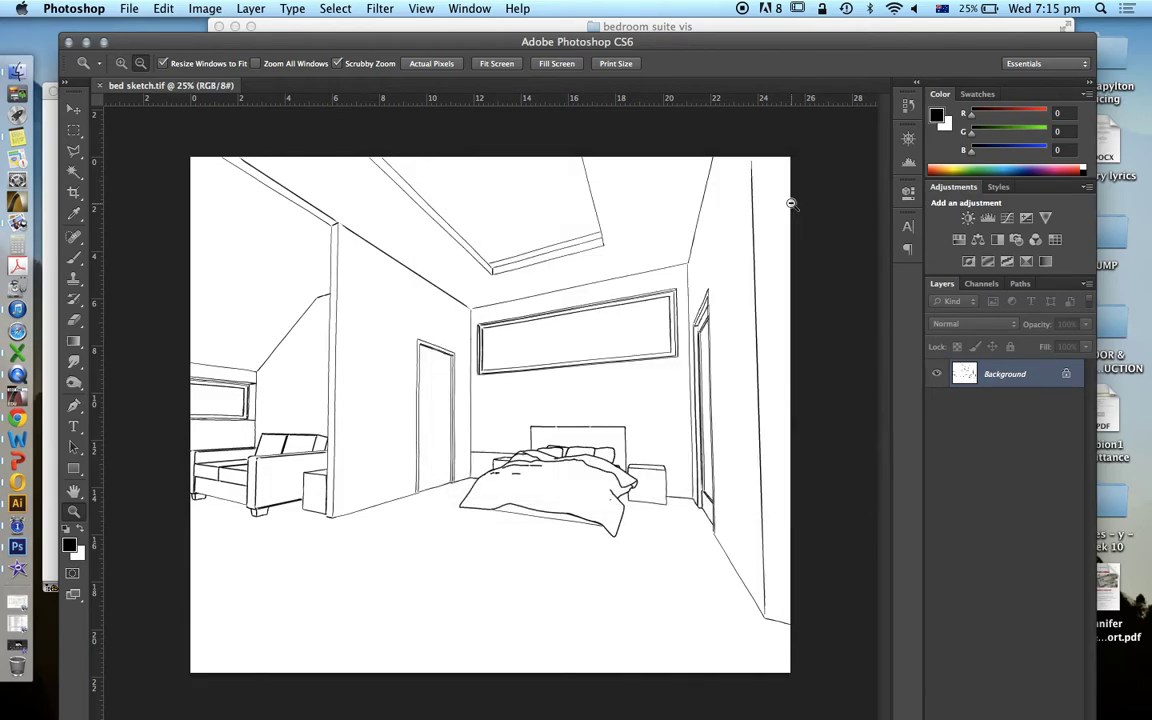
# - Drag bed white model.tif onto the sketch and scale it to about 333% to fill the canvas
pyautogui.click(16, 72)
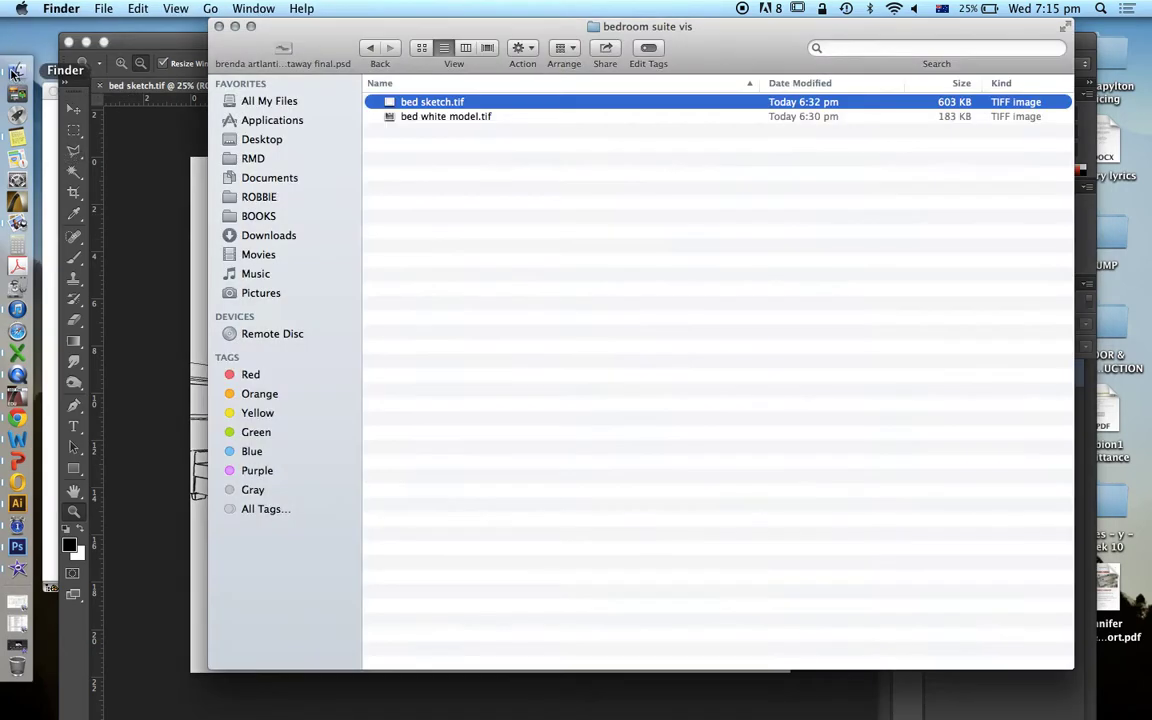
pyautogui.moveTo(550, 30); pyautogui.dragTo(825, 44)
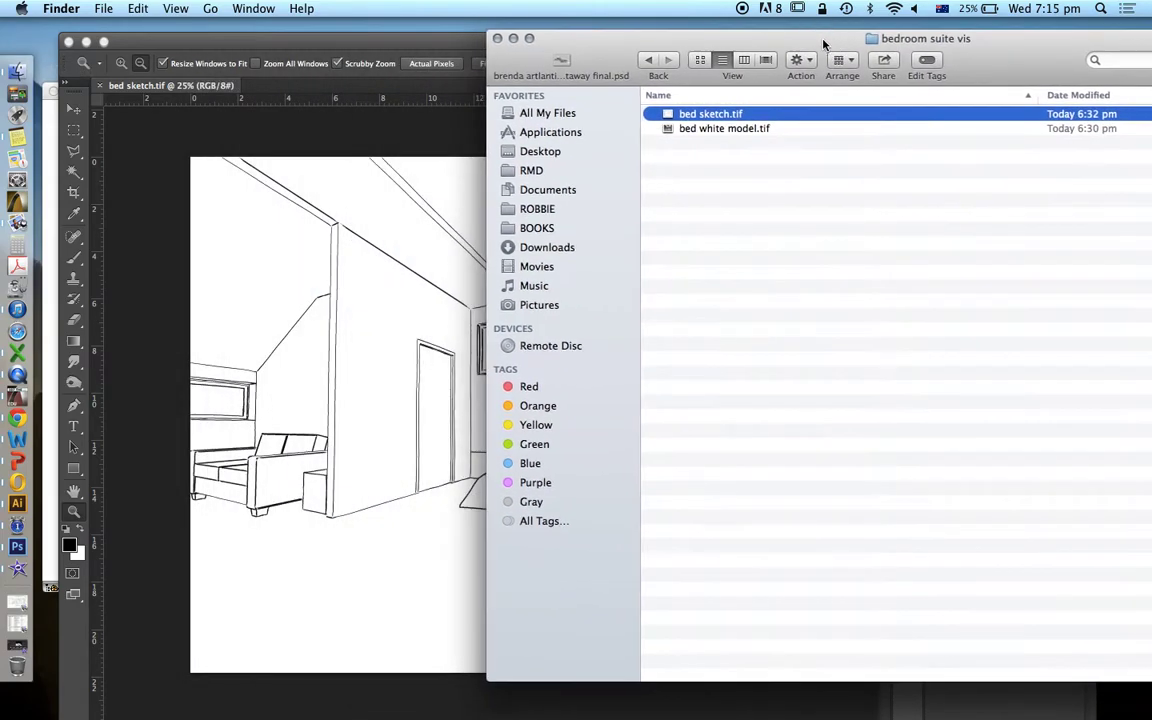
pyautogui.click(703, 132)
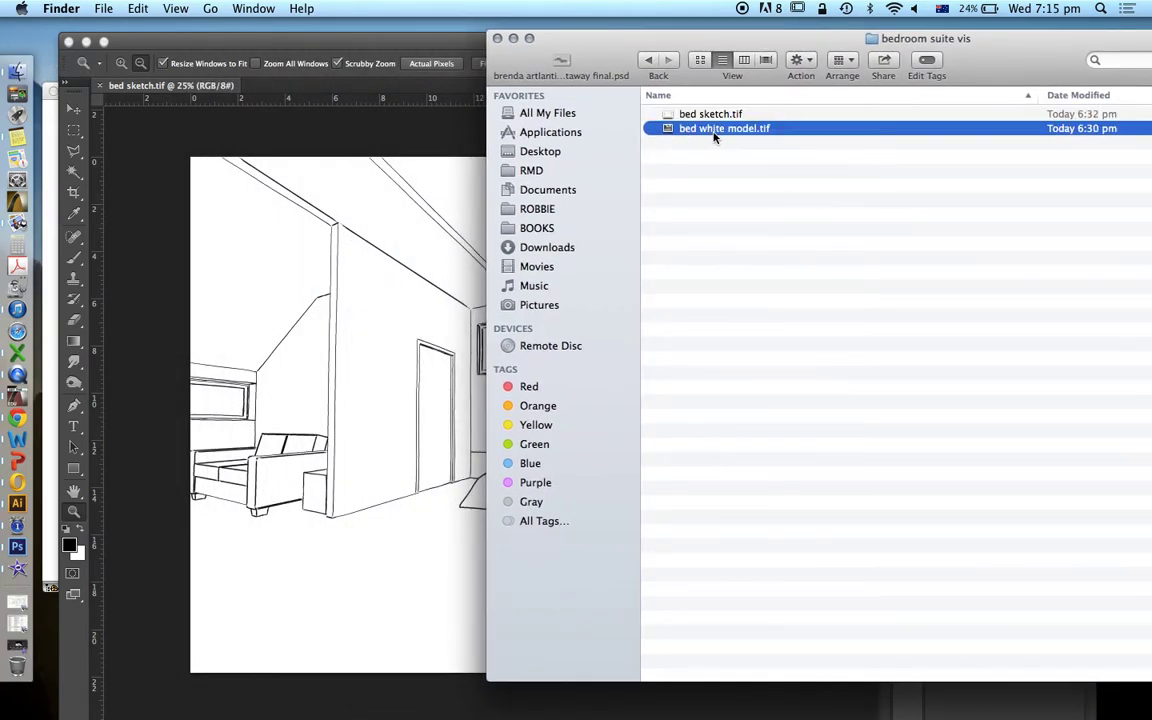
pyautogui.moveTo(718, 136); pyautogui.dragTo(370, 395)
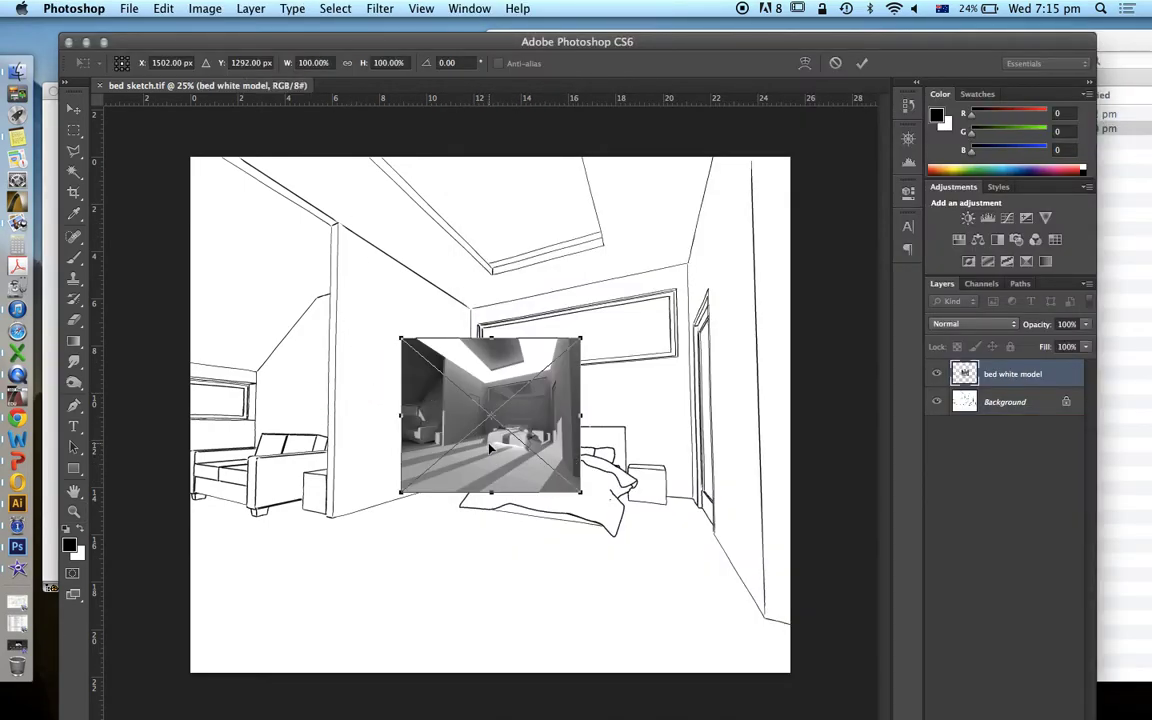
pyautogui.moveTo(477, 438); pyautogui.dragTo(282, 280)
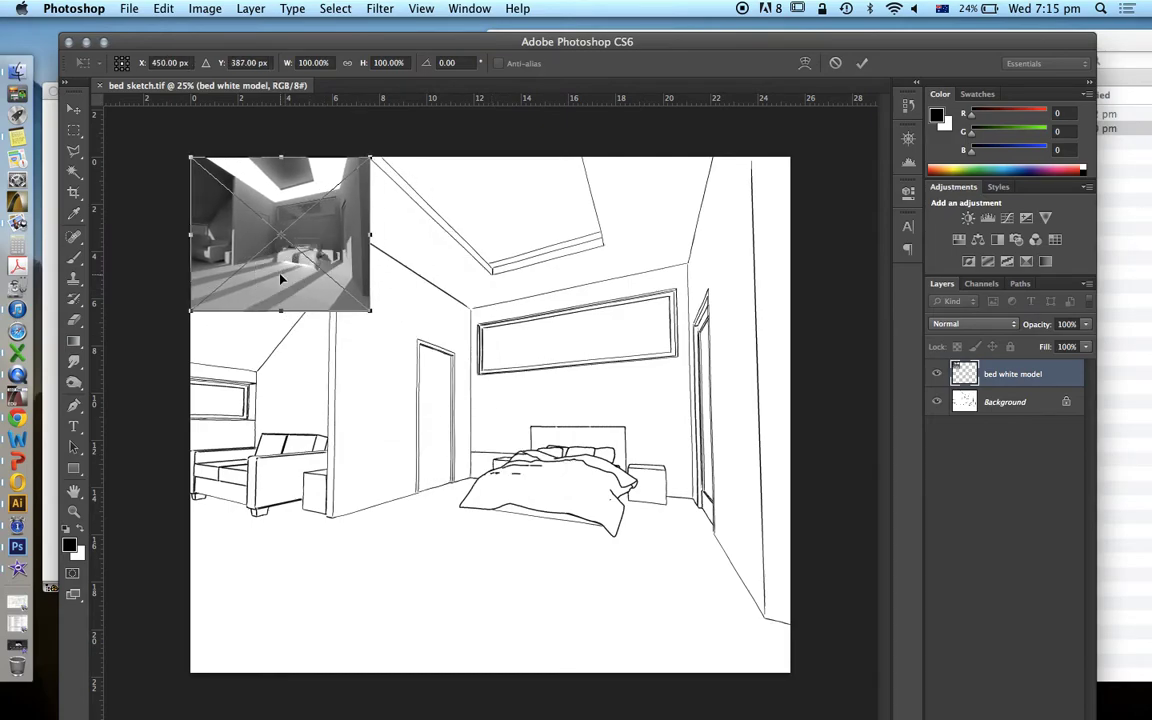
pyautogui.moveTo(371, 313); pyautogui.dragTo(812, 650)
# - Commit the placed bed white model layer and toggle its visibility to compare with the sketch
pyautogui.click(73, 105)
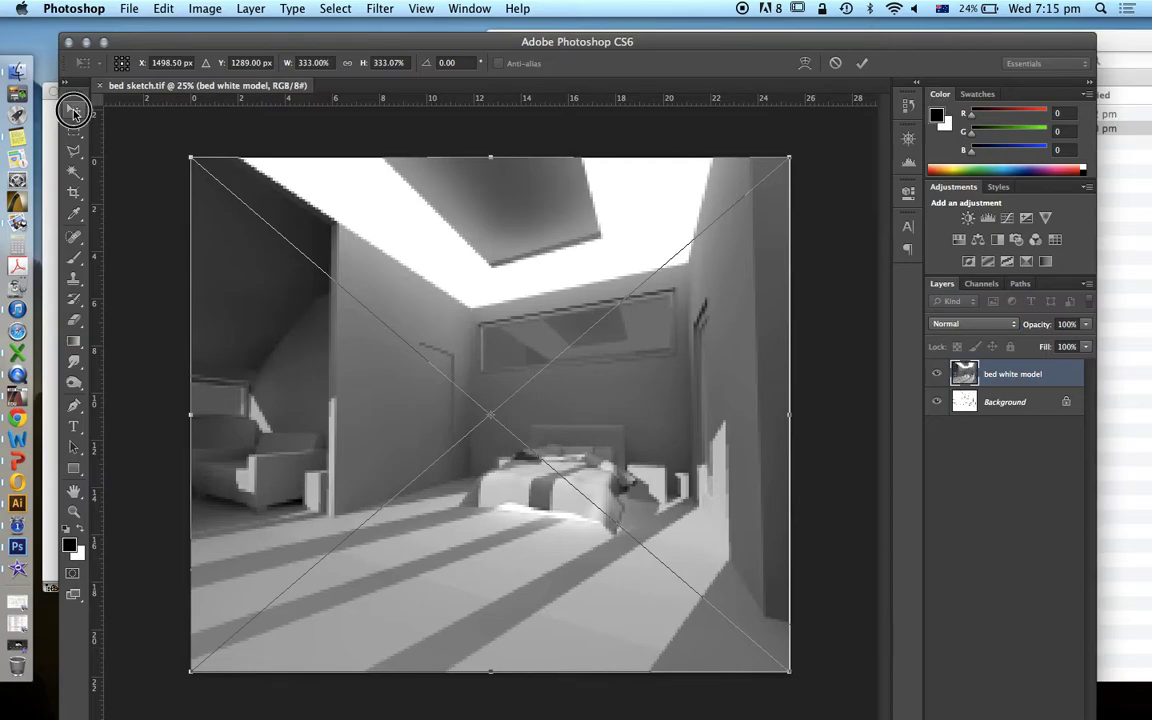
pyautogui.click(727, 262)
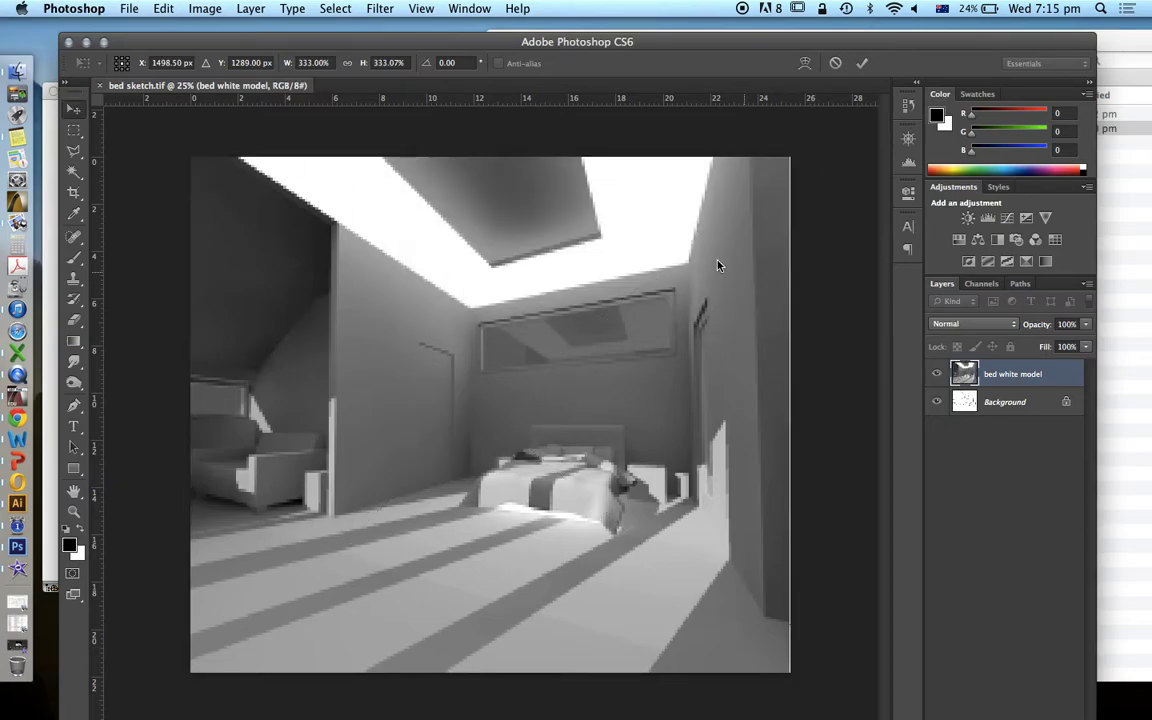
pyautogui.click(937, 375)
pyautogui.click(937, 375)
pyautogui.click(937, 375)
pyautogui.click(937, 375)
pyautogui.click(937, 375)
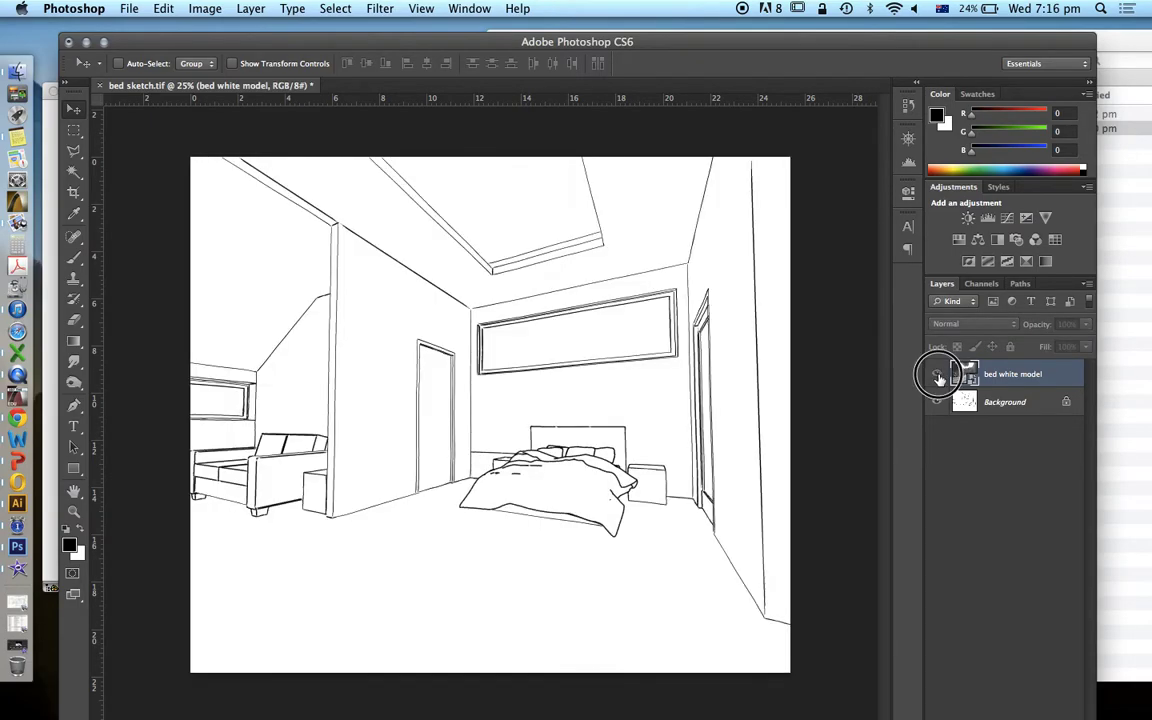
pyautogui.click(937, 375)
pyautogui.click(937, 375)
pyautogui.click(937, 375)
pyautogui.click(937, 375)
pyautogui.click(937, 375)
pyautogui.click(995, 404)
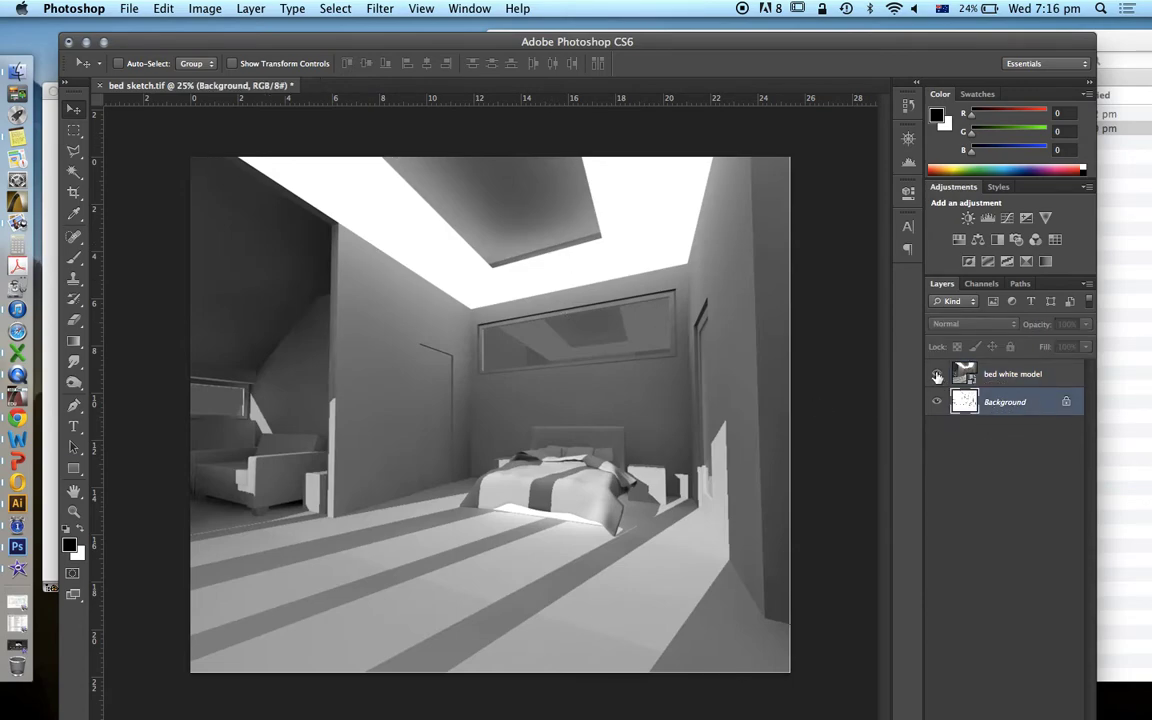
pyautogui.click(937, 375)
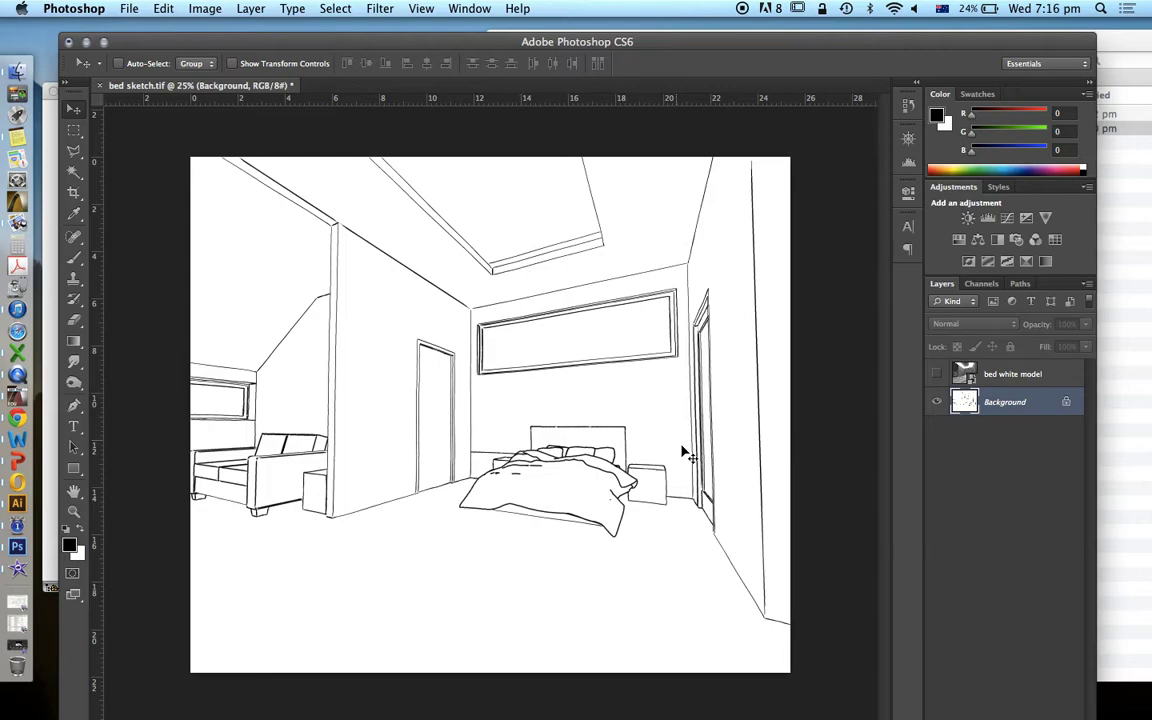
# - Duplicate the sketch with Layer > New > Layer Via Copy as Background copy
pyautogui.click(250, 8)
pyautogui.moveTo(258, 28)
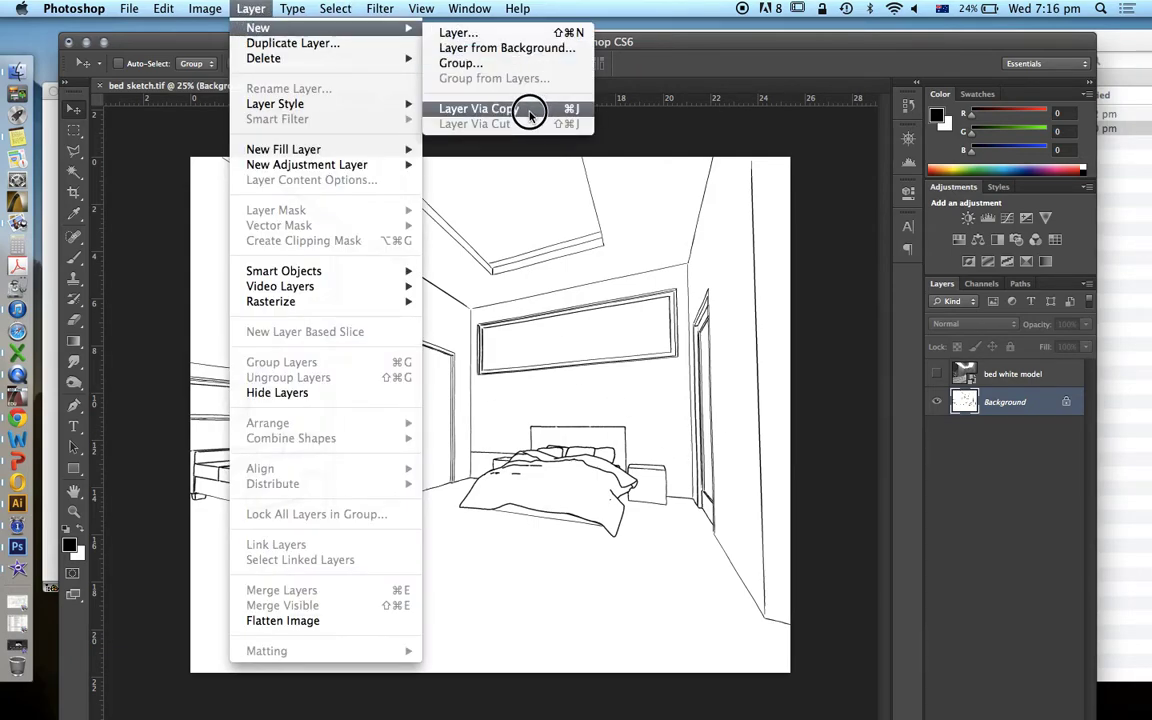
pyautogui.click(528, 109)
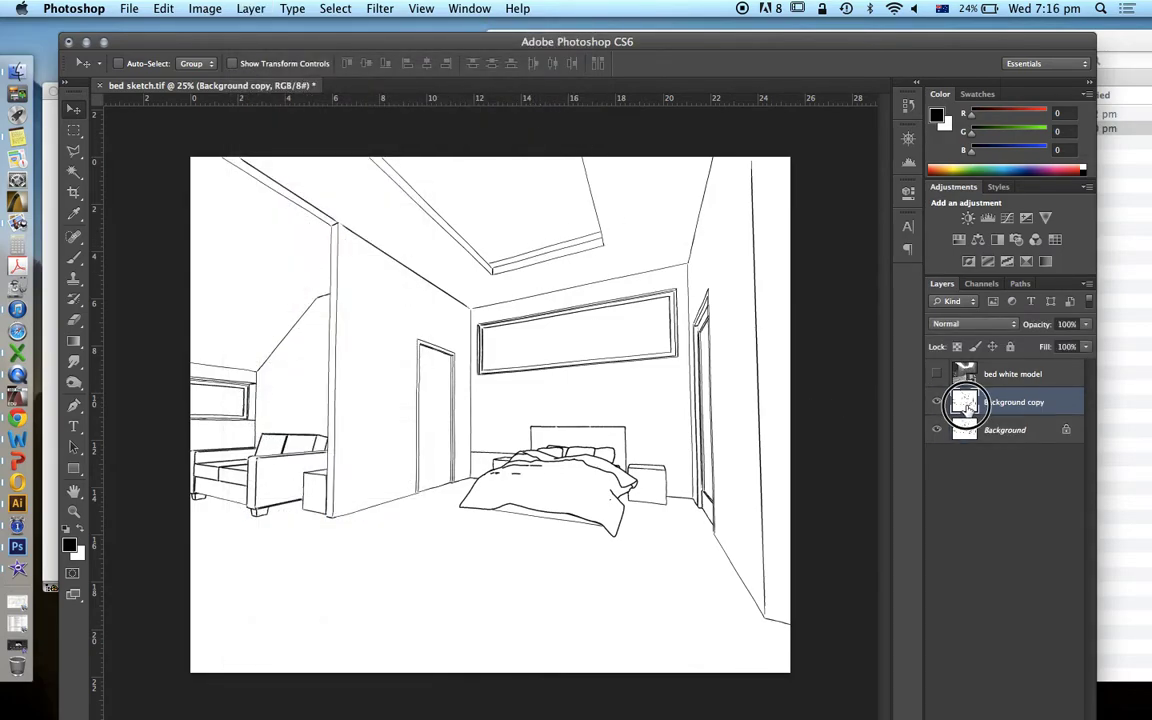
# - Move bed white model below Background copy, check visibility, and select Background copy
pyautogui.moveTo(965, 378); pyautogui.dragTo(964, 406)
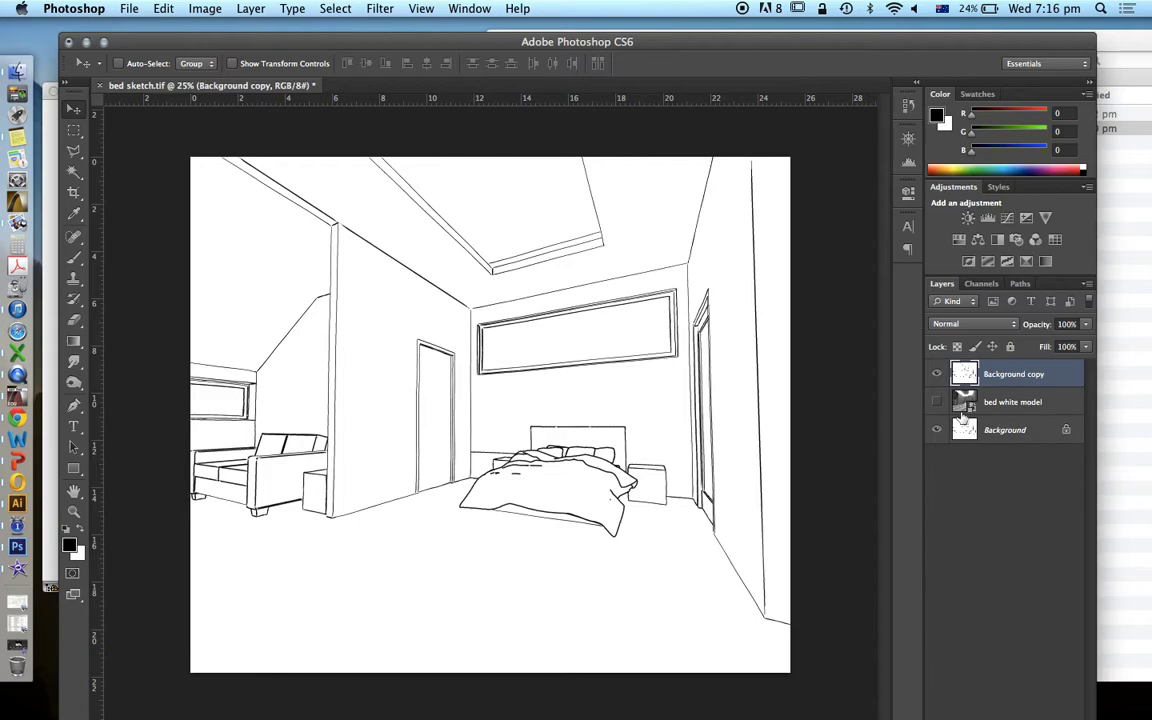
pyautogui.click(938, 403)
pyautogui.click(937, 375)
pyautogui.click(937, 376)
pyautogui.click(1003, 405)
pyautogui.click(990, 375)
# - Set Background copy to Multiply, compare layers by toggling visibility, then select bed white model
pyautogui.click(966, 325)
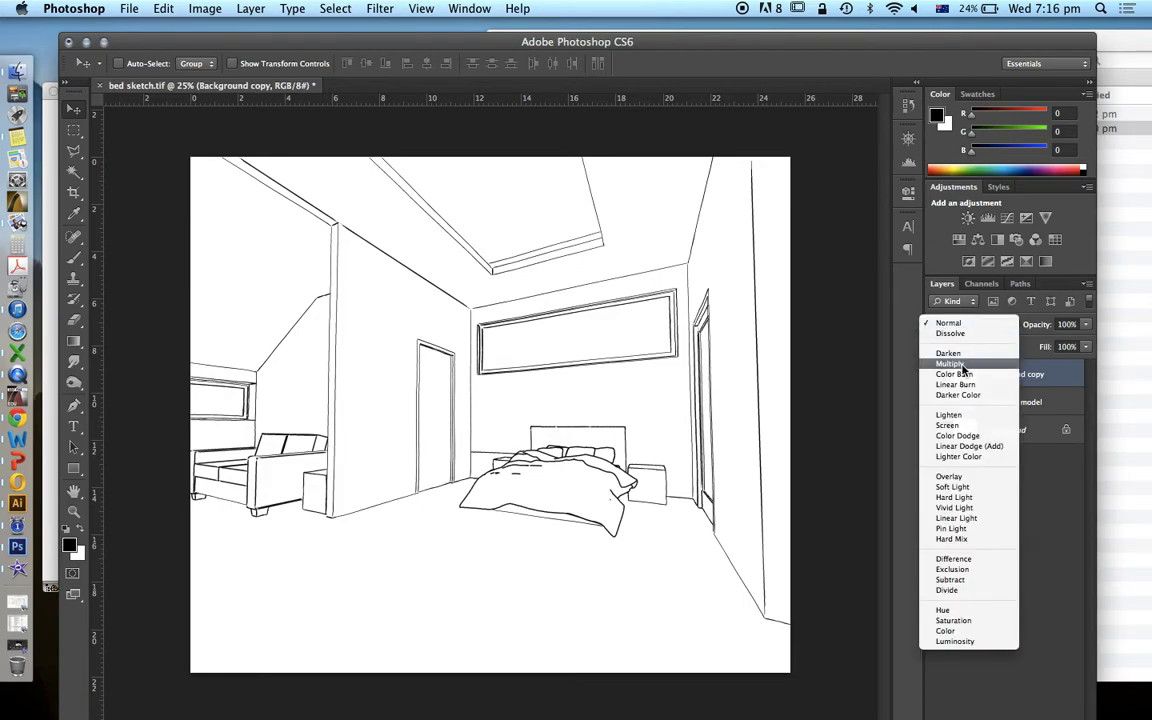
pyautogui.click(951, 364)
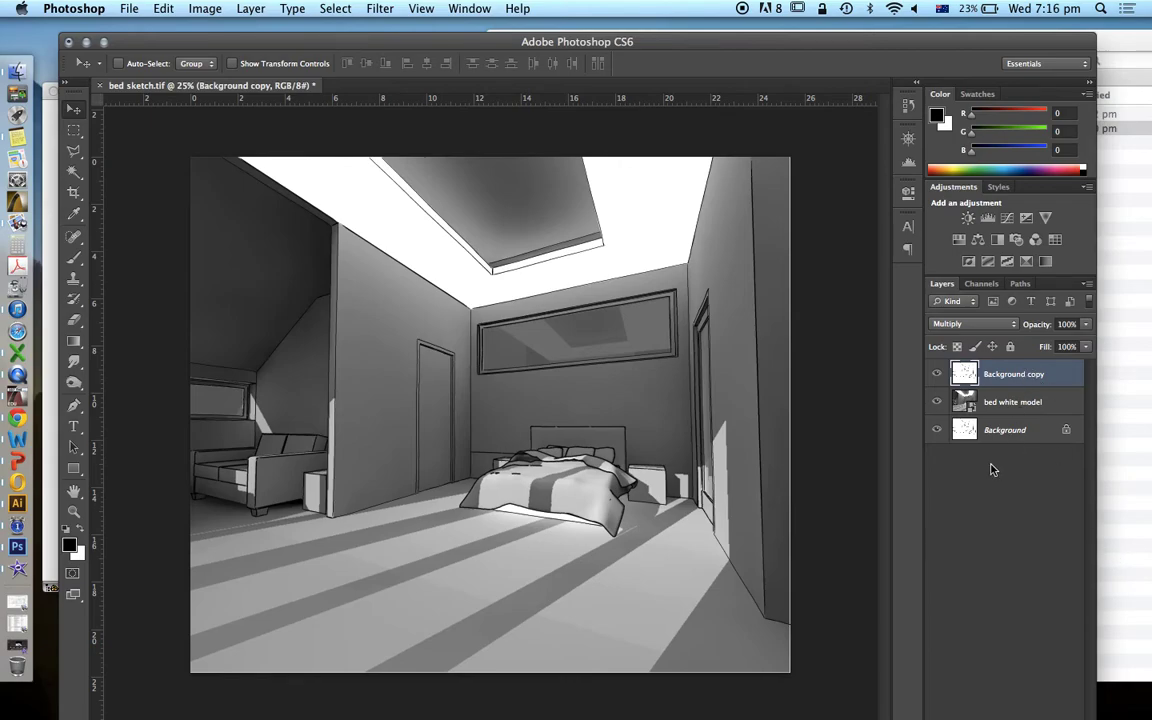
pyautogui.click(936, 375)
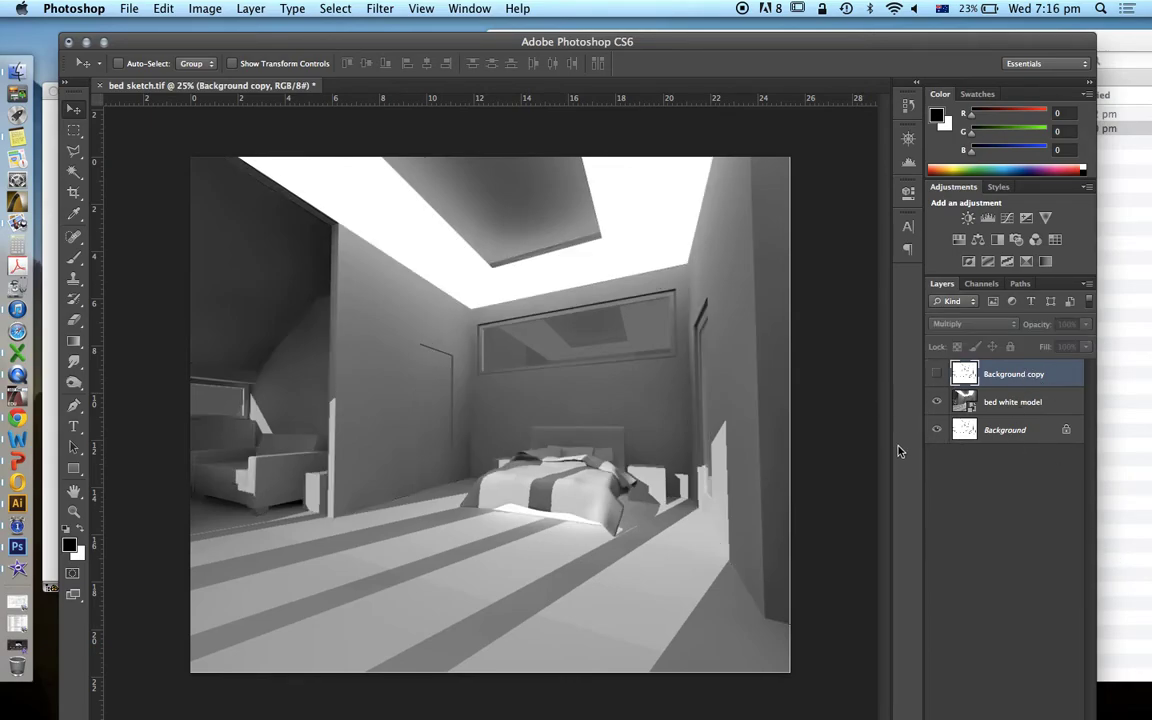
pyautogui.click(936, 403)
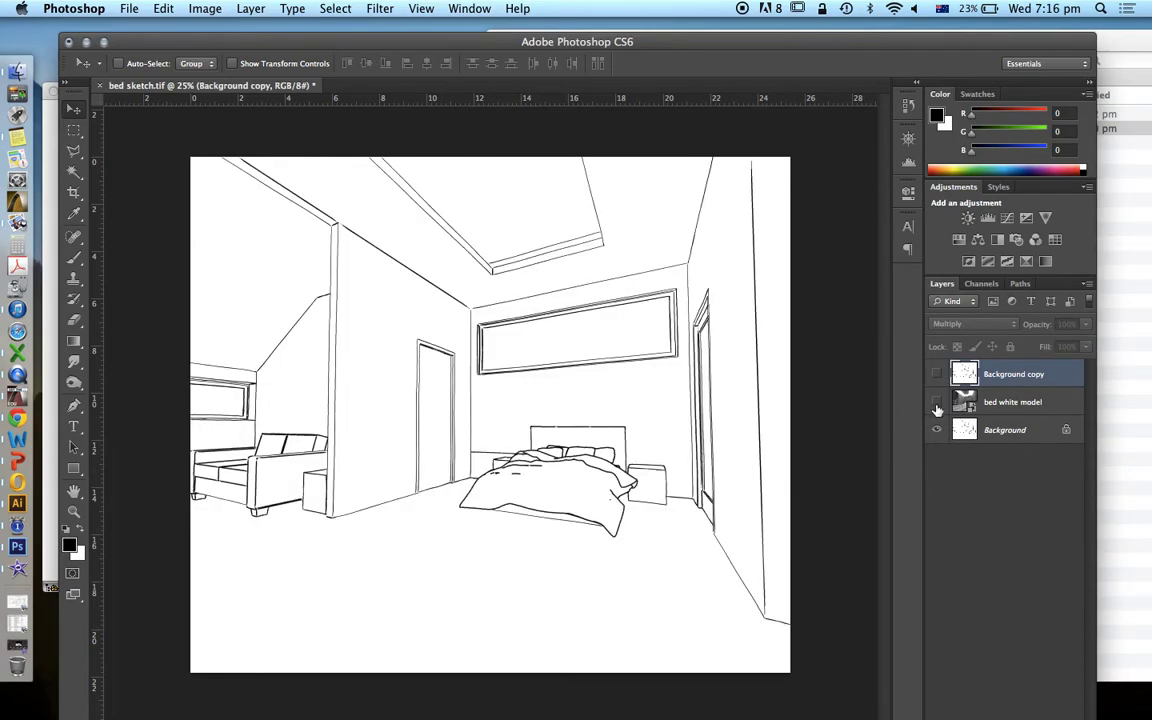
pyautogui.click(937, 404)
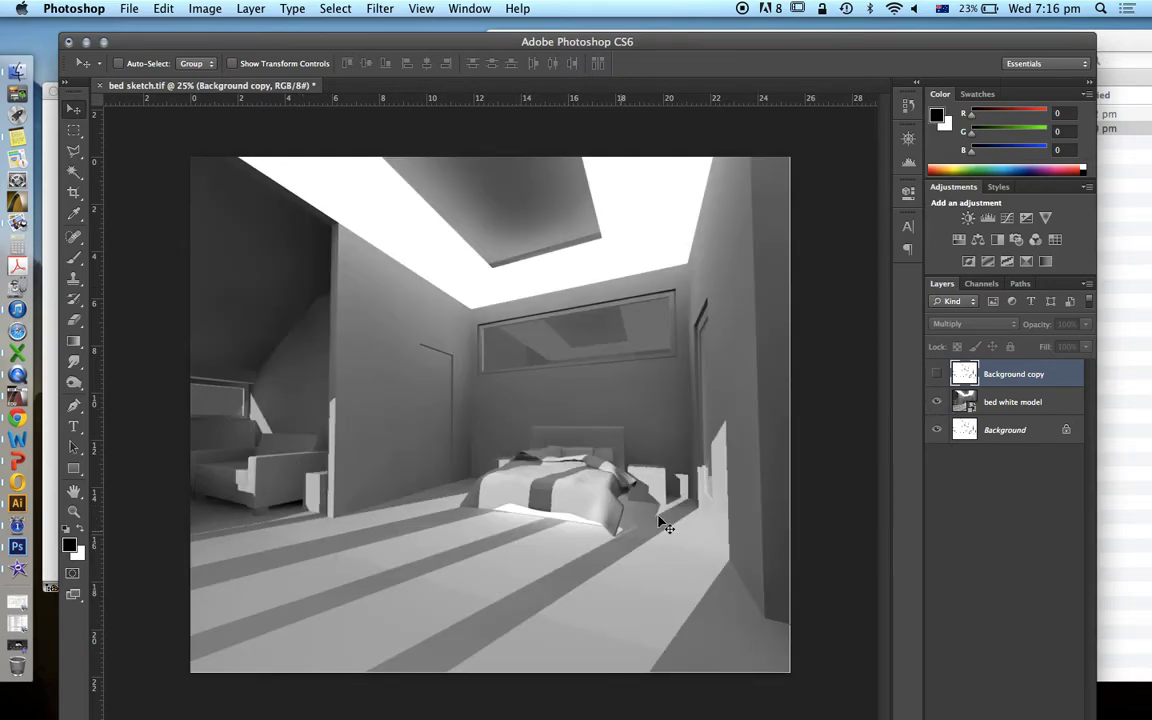
pyautogui.click(937, 374)
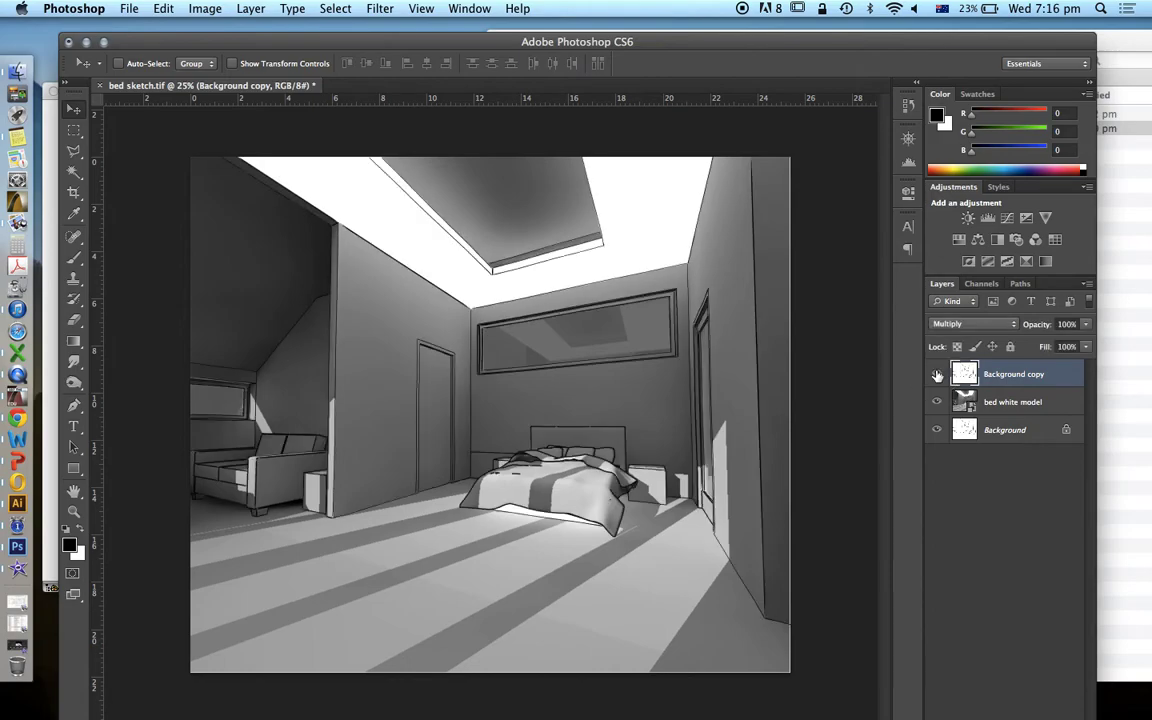
pyautogui.click(1027, 403)
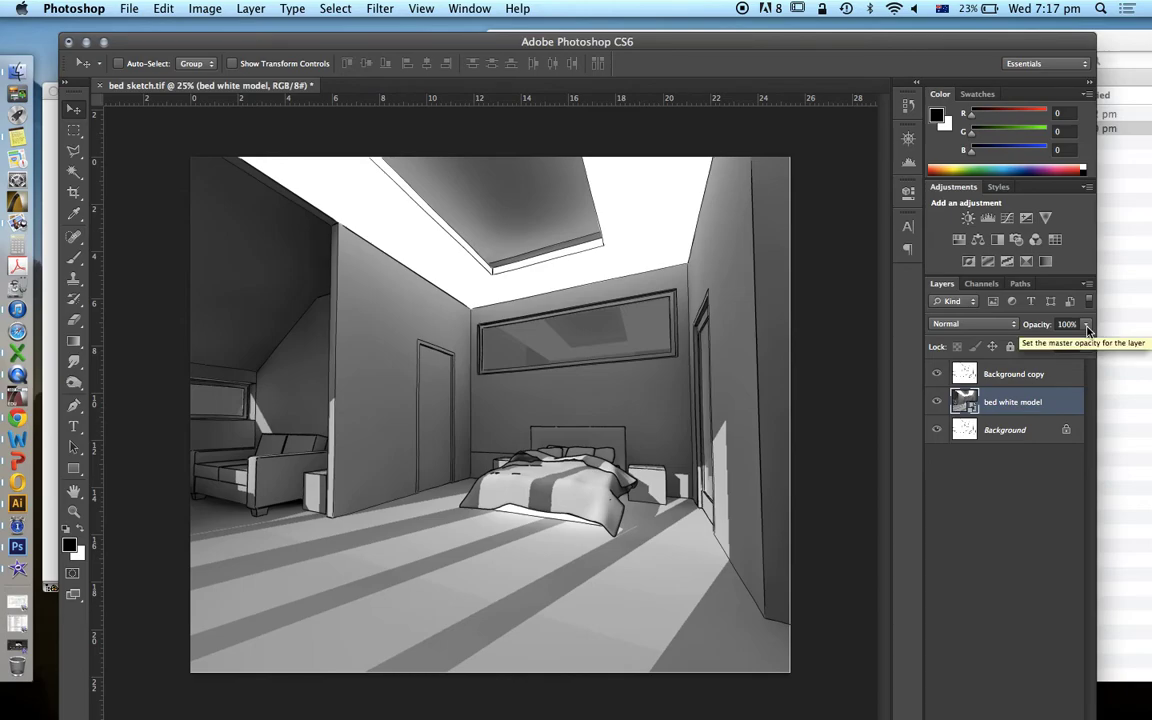
# - Set the bed white model layer opacity to 74%
pyautogui.moveTo(1088, 330)
pyautogui.mouseDown()
pyautogui.moveTo(1072, 345)
pyautogui.moveTo(1024, 349)
pyautogui.mouseUp()
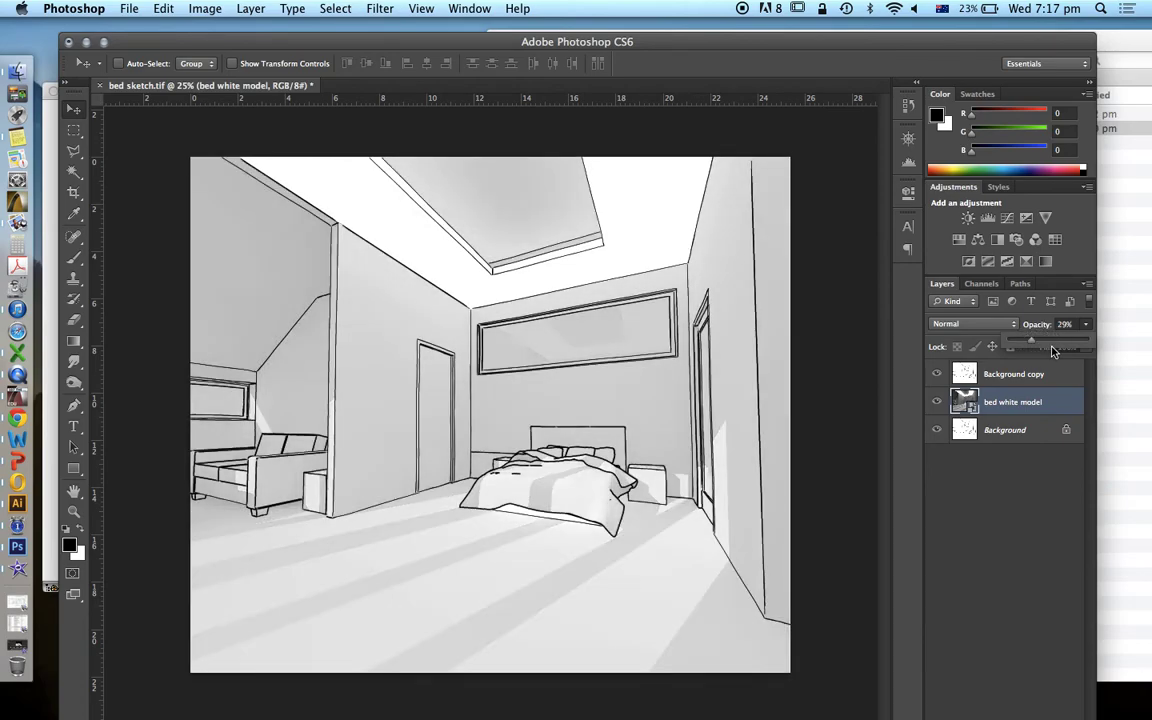
pyautogui.moveTo(1052, 350)
pyautogui.mouseDown()
pyautogui.moveTo(1082, 347)
pyautogui.moveTo(1052, 400)
pyautogui.moveTo(1062, 497)
pyautogui.mouseUp()
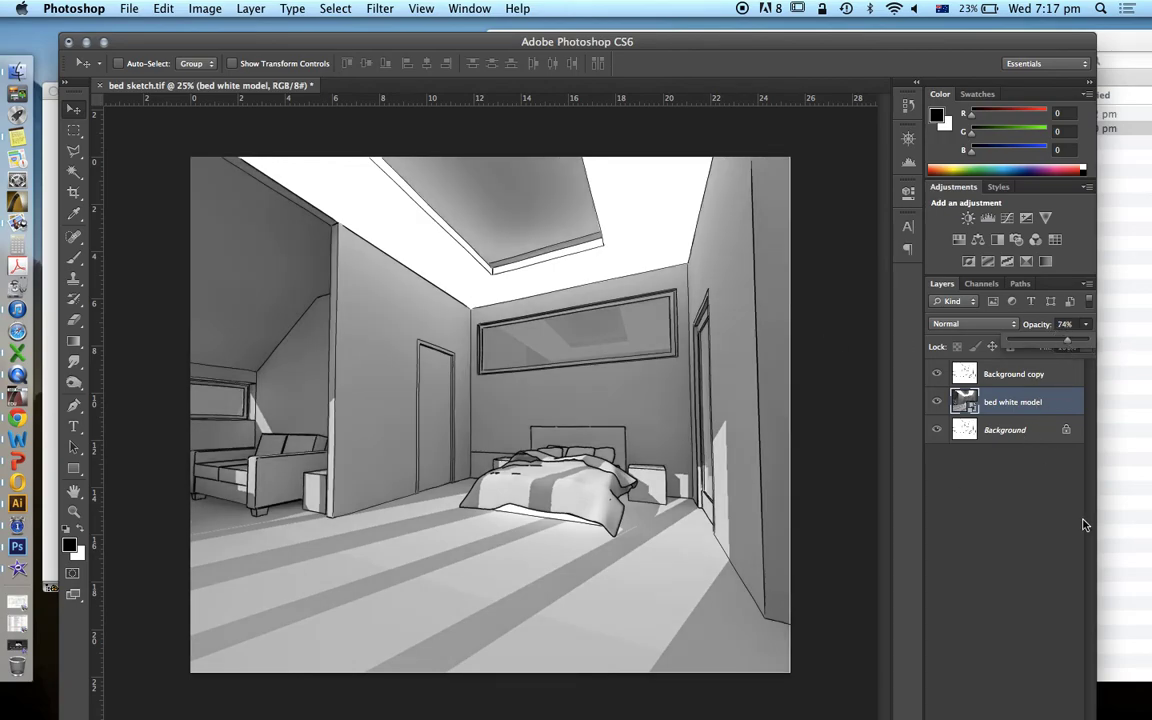
pyautogui.click(1021, 496)
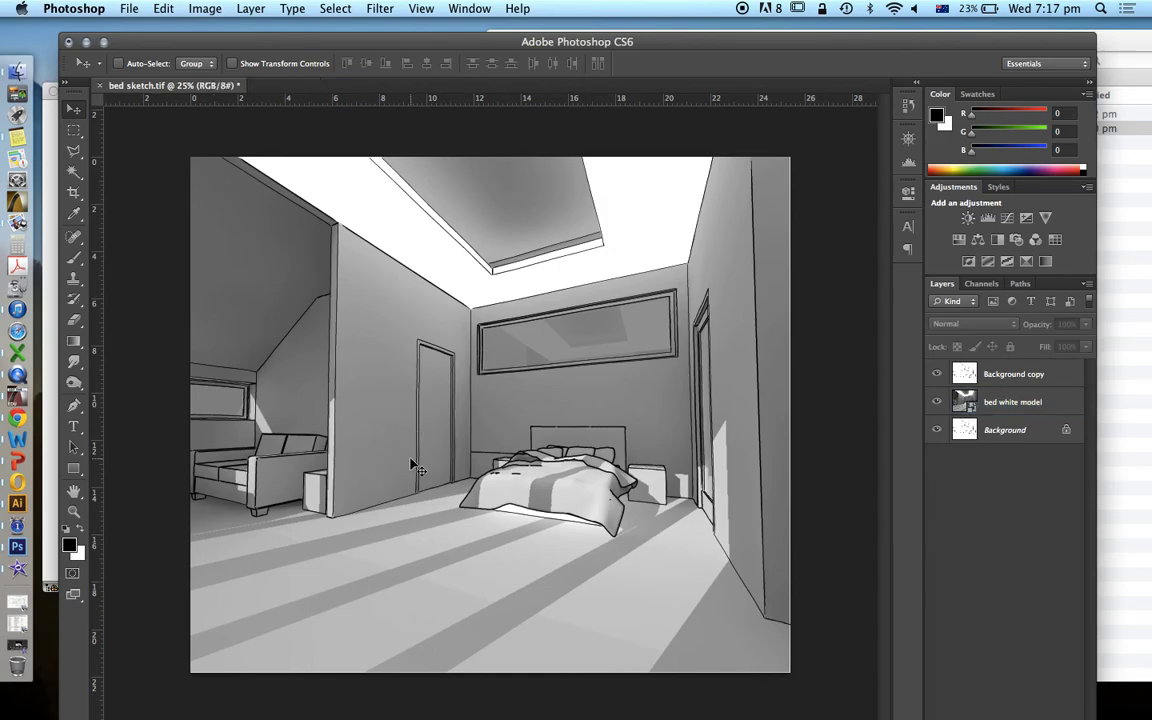